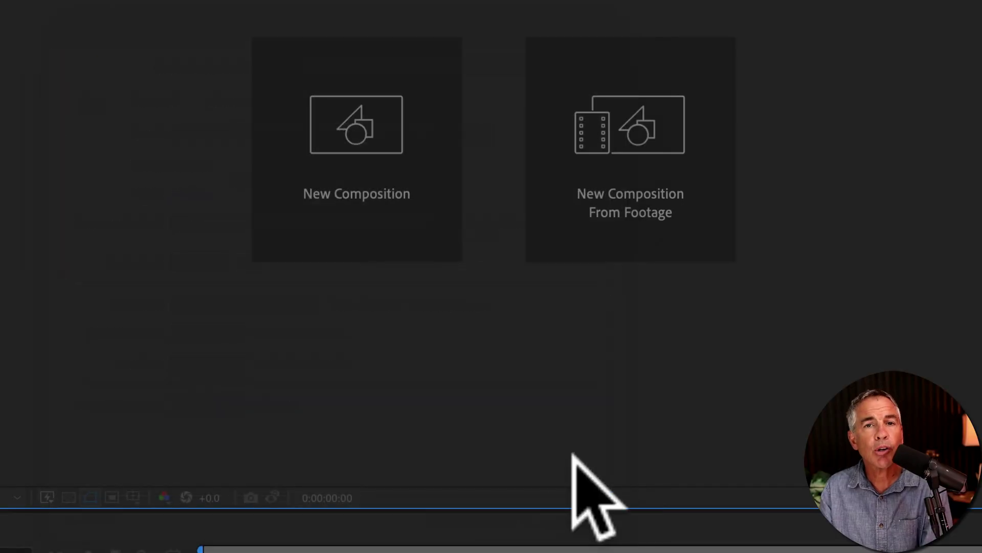
Create Comp 1 from the Social Media Landscape HD preset: 1920×1080, 30 fps, 10 seconds
left_click(361, 141)
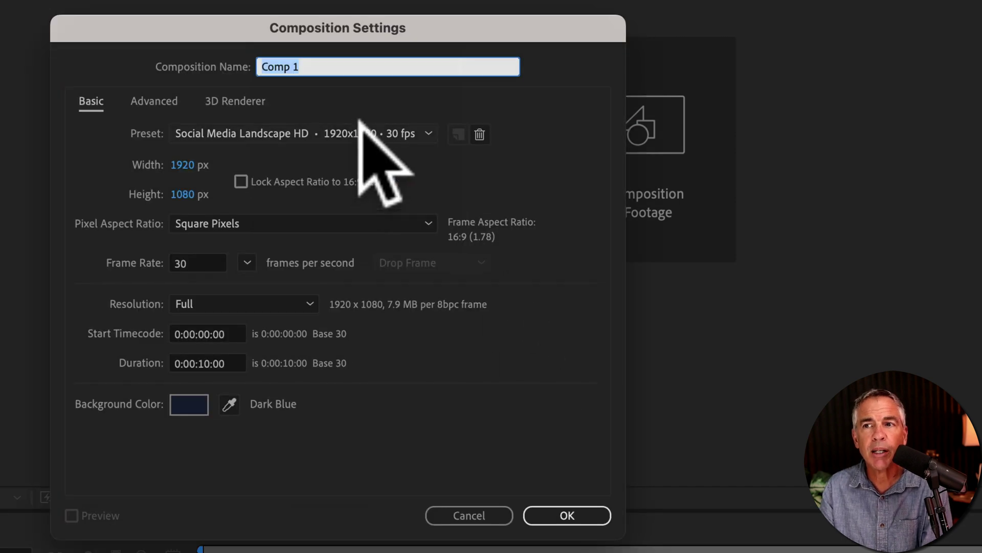
left_click(362, 134)
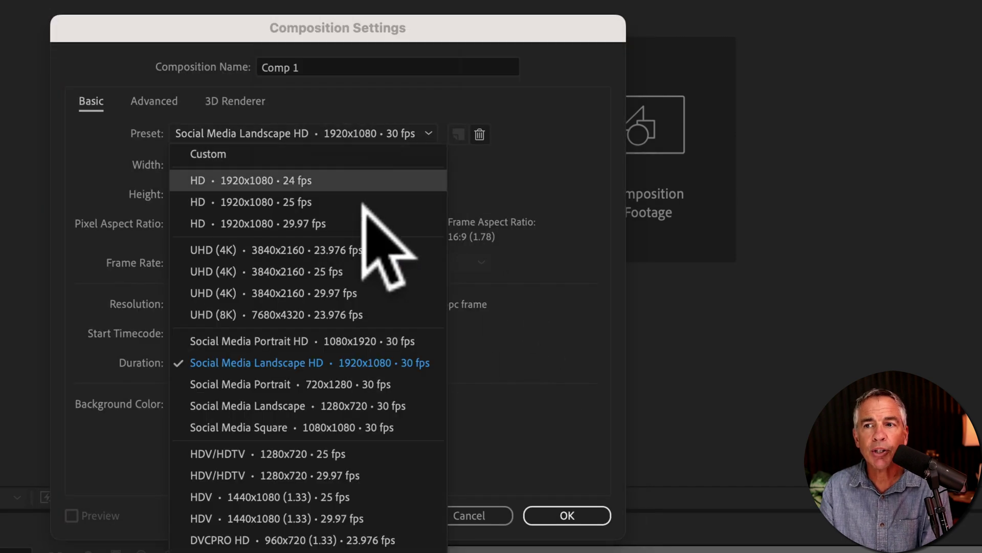
left_click(376, 363)
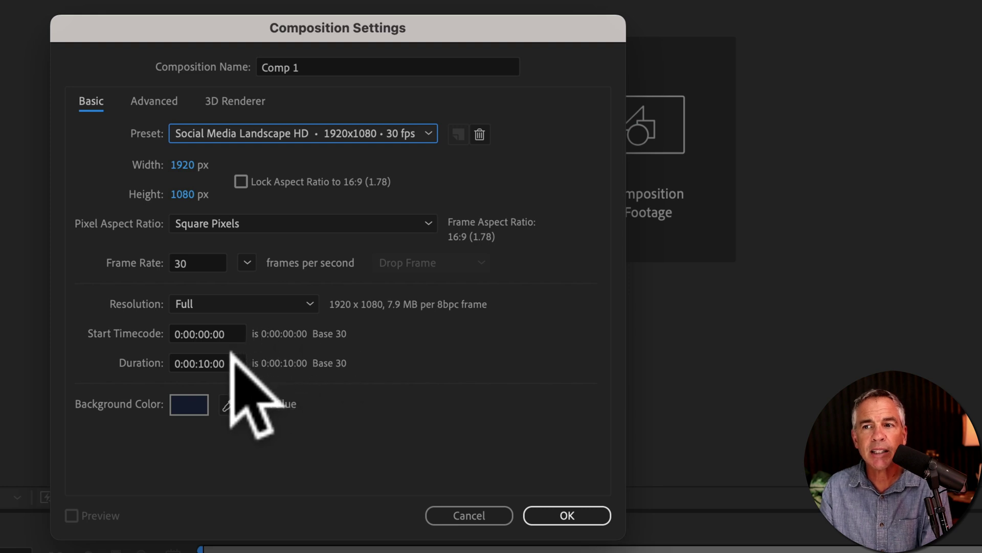
left_click(547, 516)
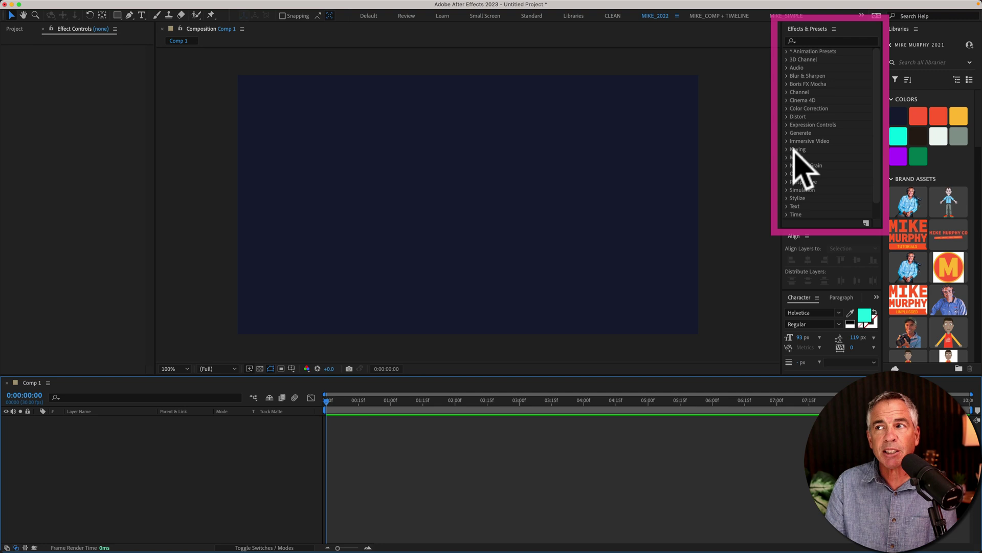
Show the Effects & Presets panel, search 'sunbu', and select the Sunburst background preset
left_click(816, 144)
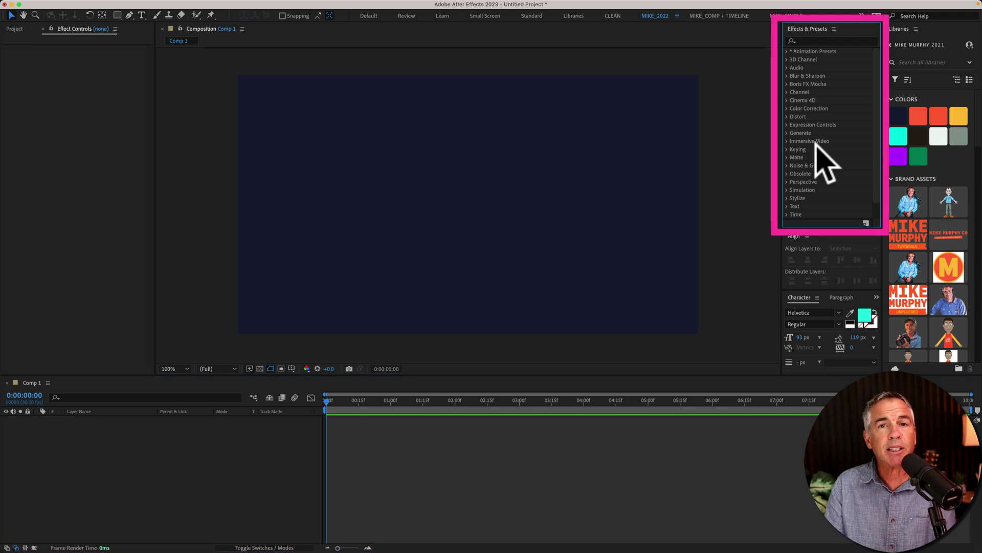
left_click(289, 5)
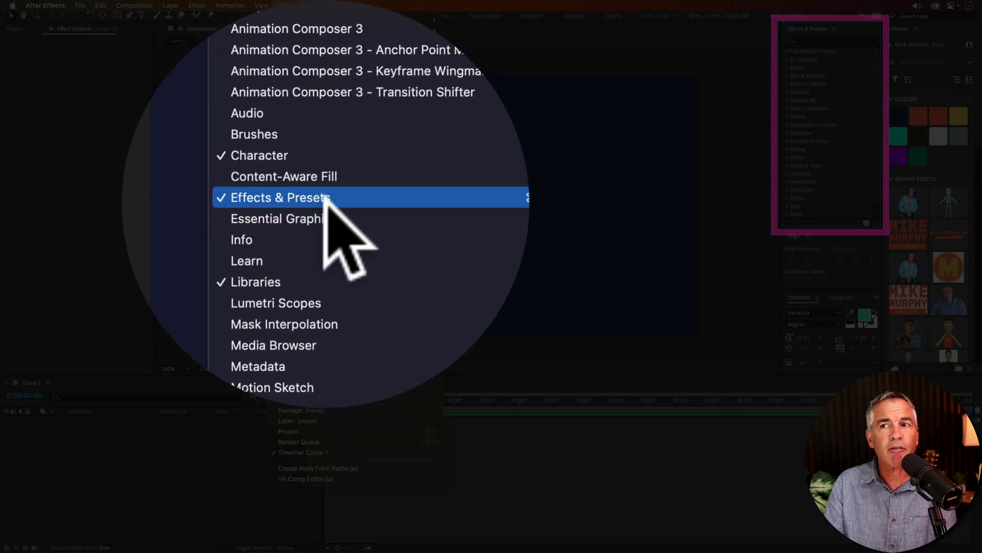
left_click(324, 200)
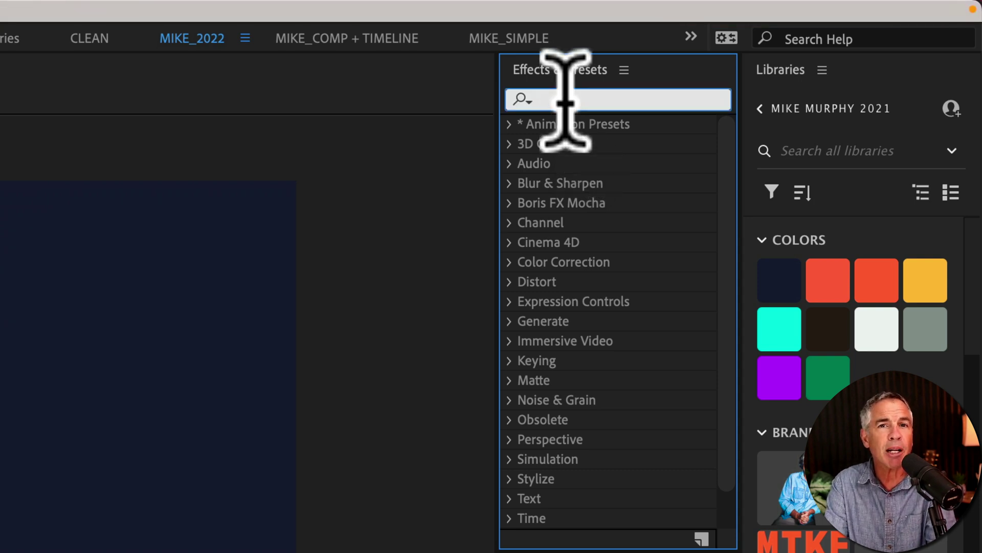
type("sunburst")
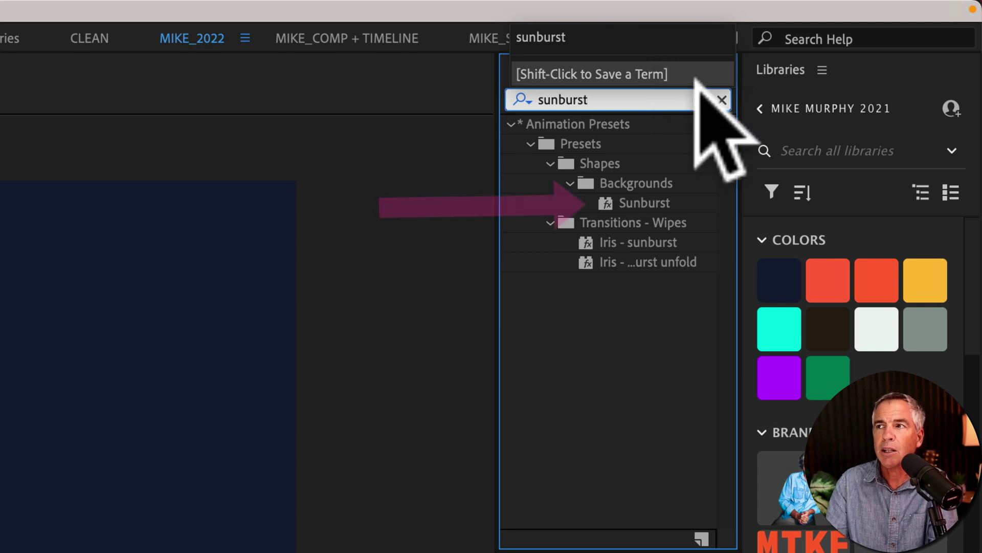
key("Return")
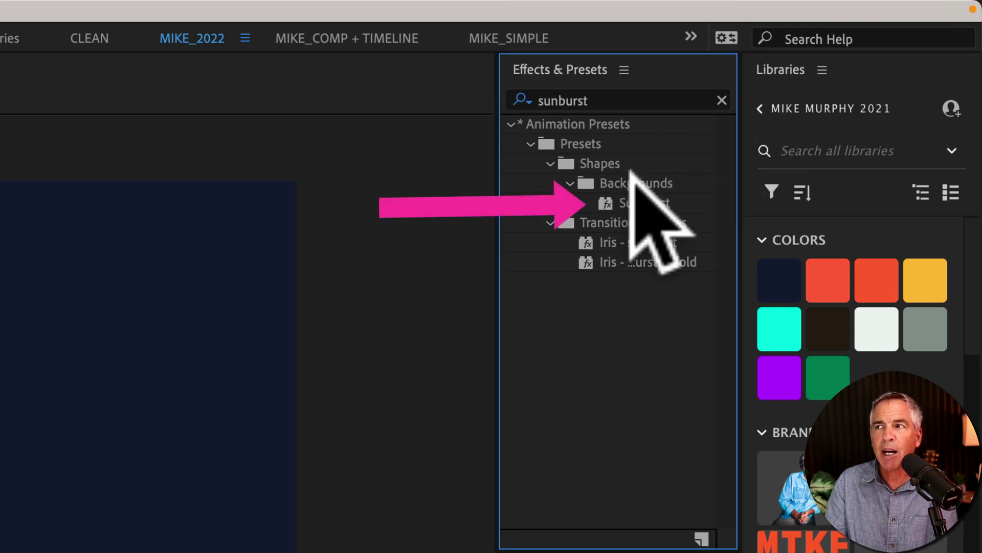
left_click(640, 204)
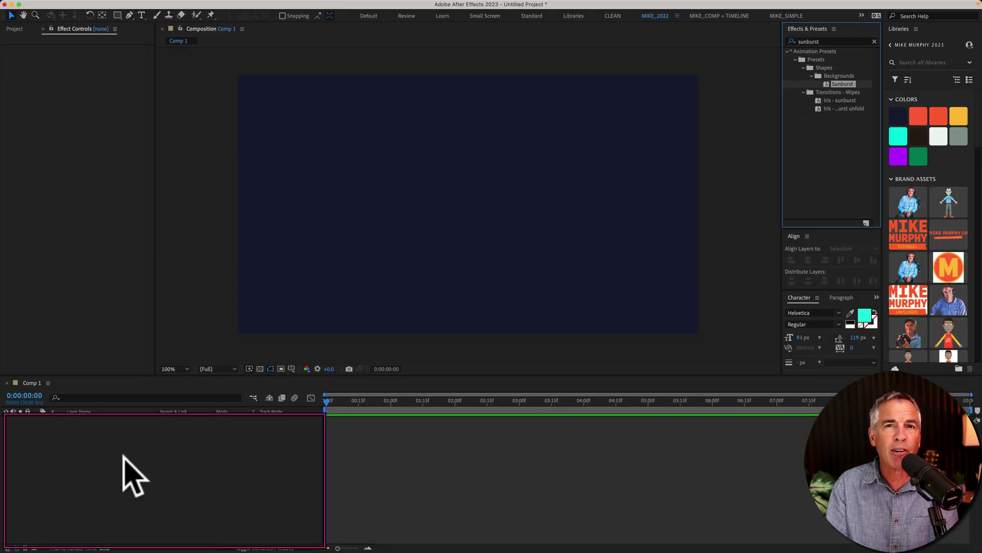
Drag the Sunburst preset onto Comp 1, adding a rotating 16-ray yellow Shape Layer 1
left_click(117, 492)
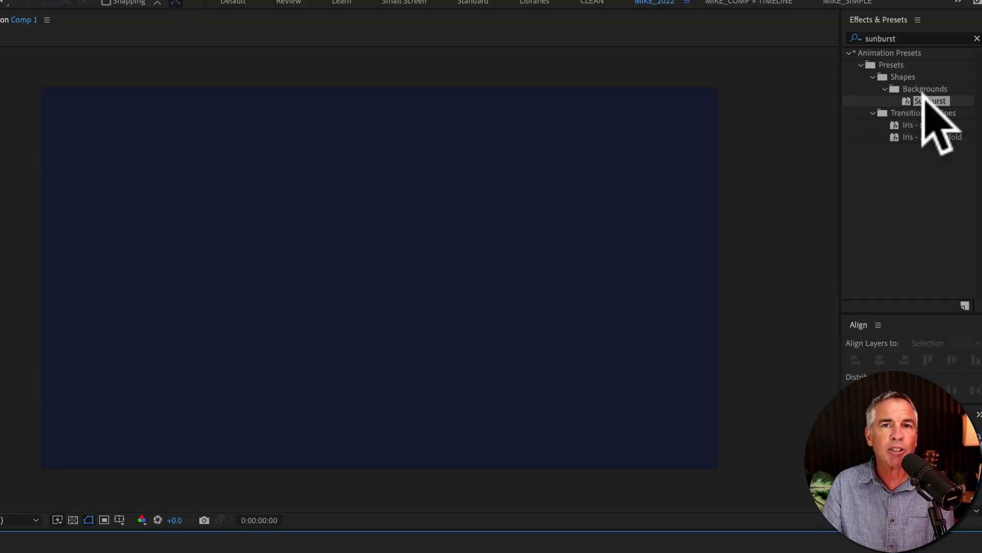
left_click_drag(923, 92, 426, 245)
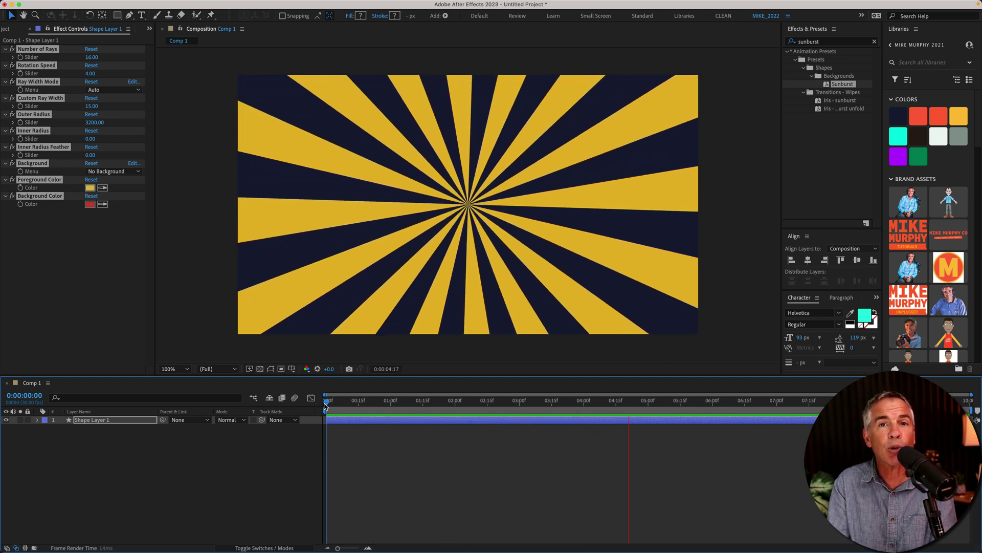
Rename Shape Layer 1 to 'Sunburst' after viewing its 16-ray, speed-4 settings
left_click(208, 468)
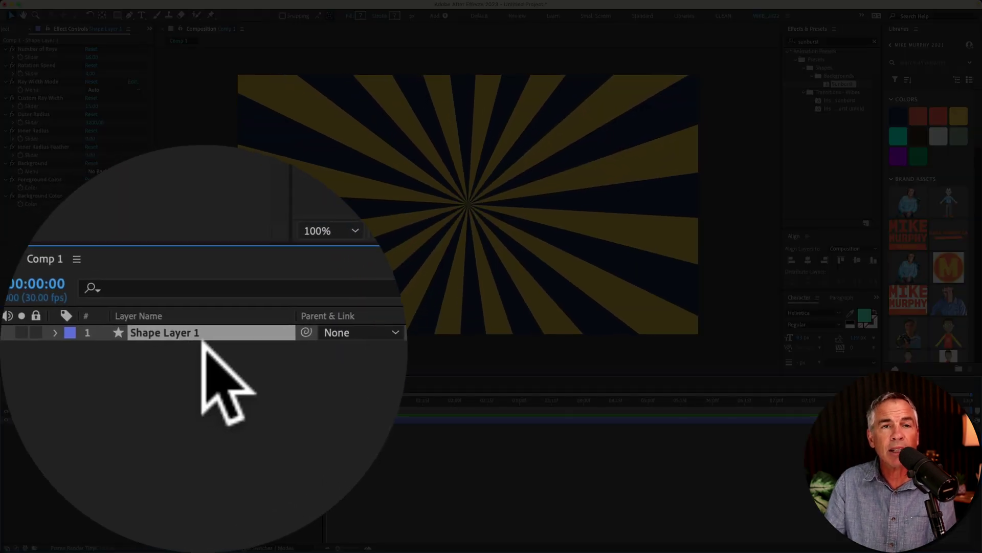
left_click(132, 75)
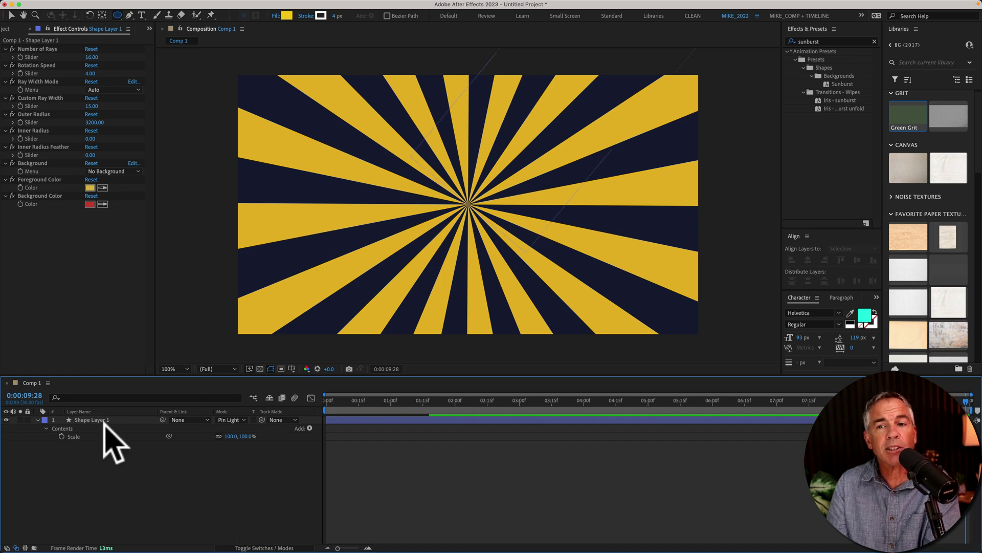
left_click(104, 424)
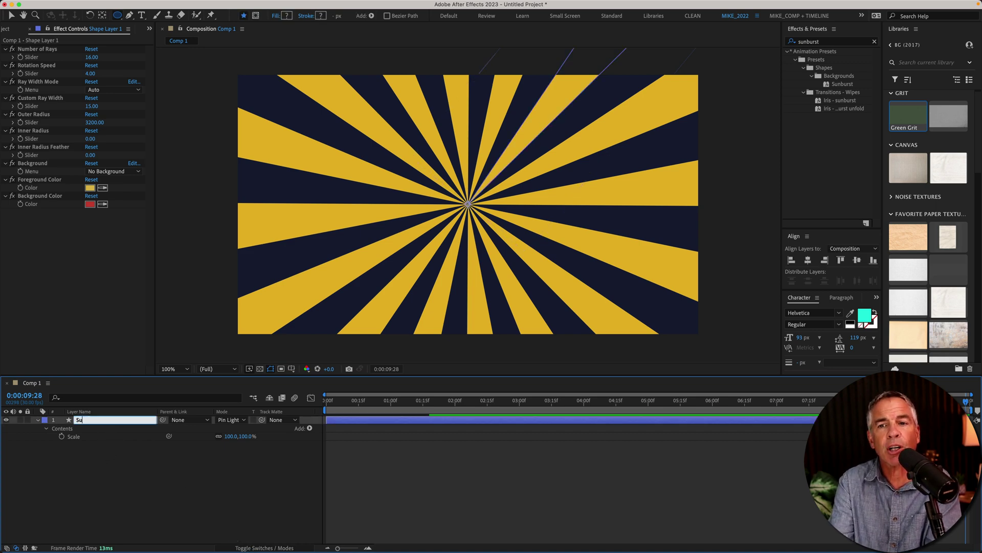
type("Sunburst")
key("Return")
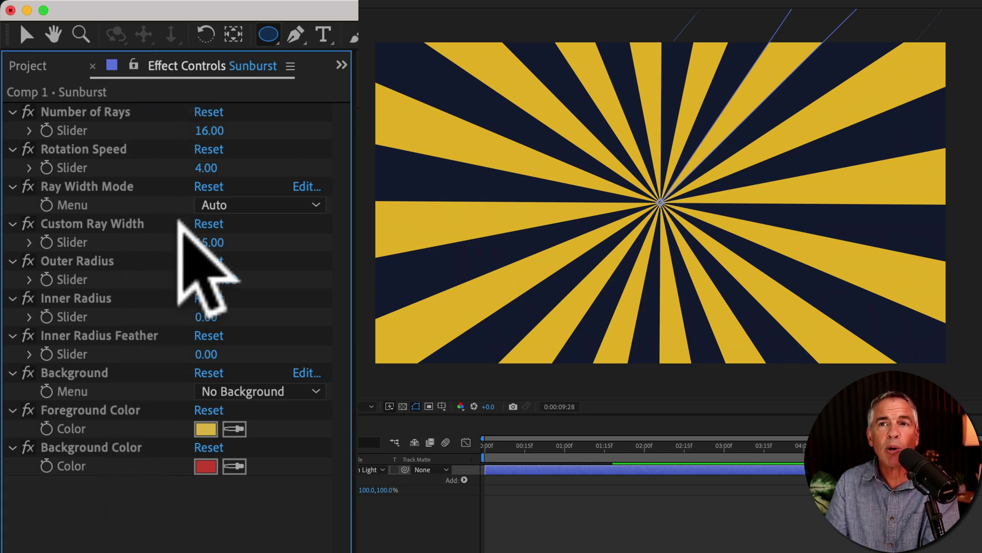
Set the Sunburst's Rotation Speed to -30 to reverse and speed up the spin
left_click_drag(209, 131, 236, 132)
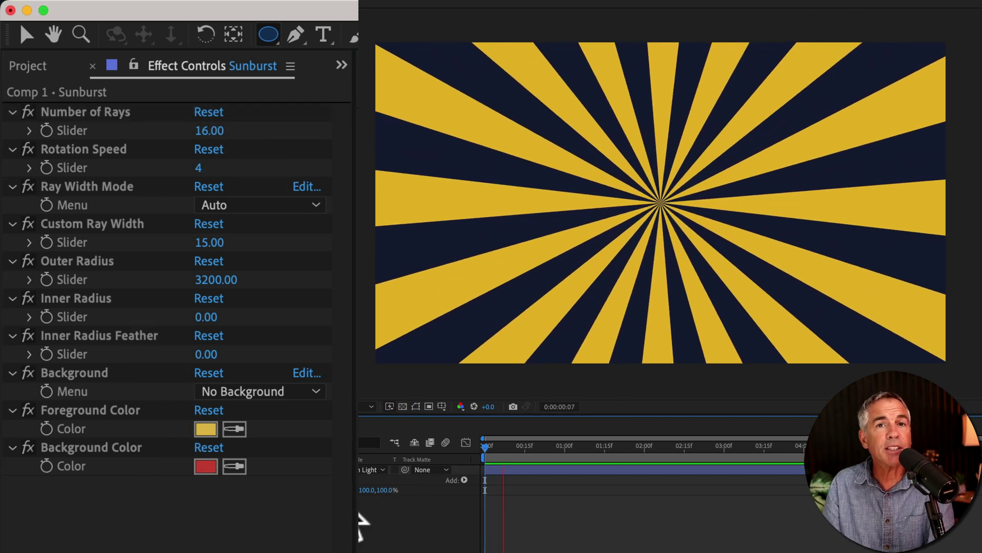
left_click(87, 149)
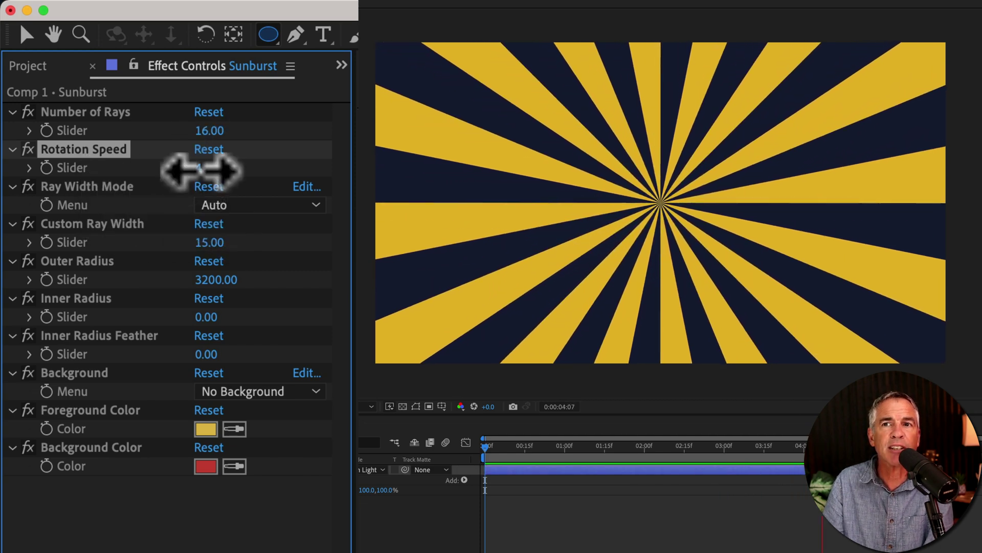
left_click(199, 167)
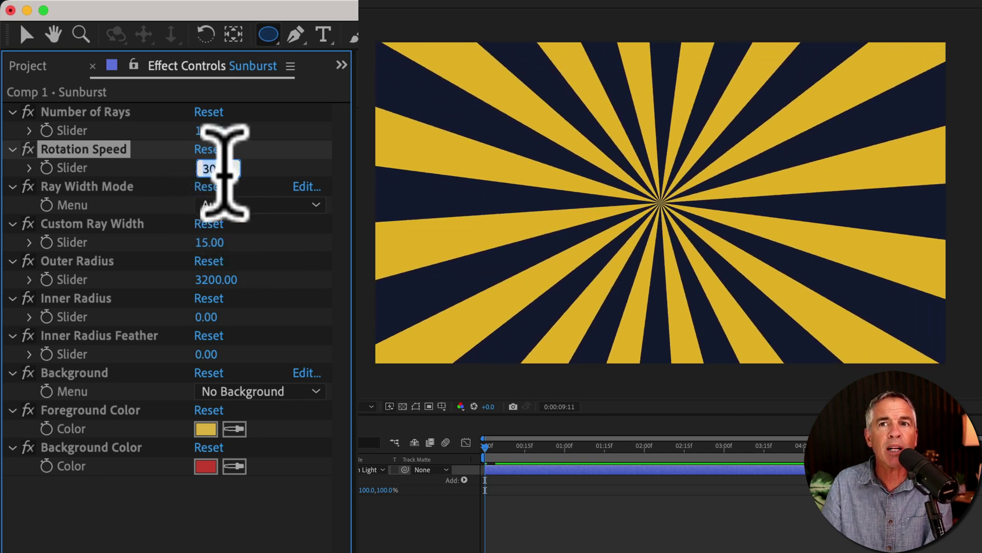
left_click(209, 169)
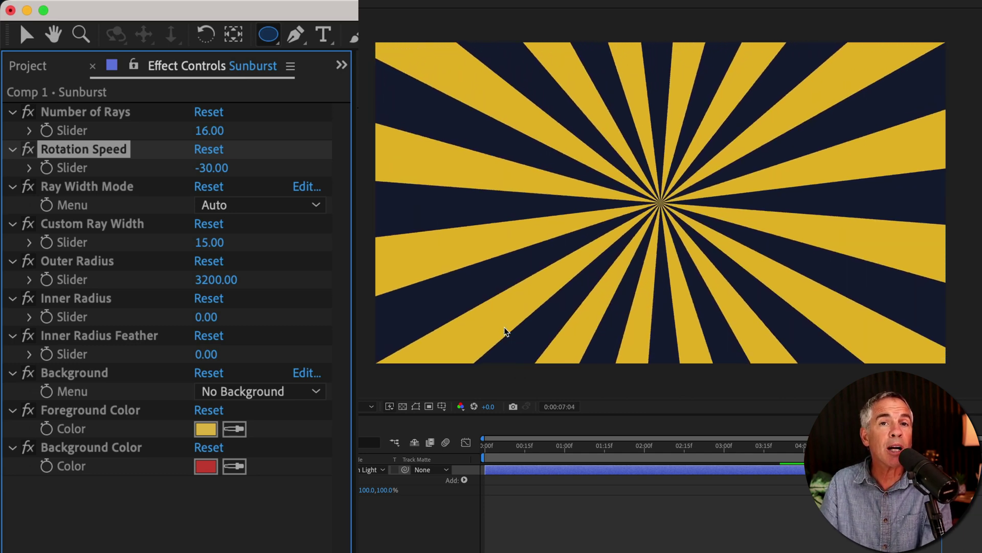
Switch the Sunburst's Ray Width Mode to Custom
left_click(213, 167)
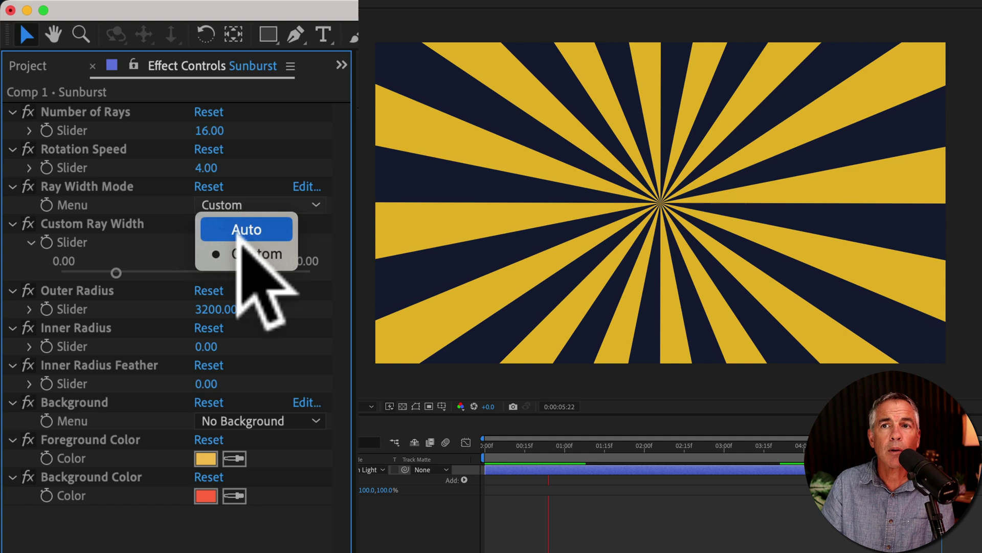
left_click(250, 228)
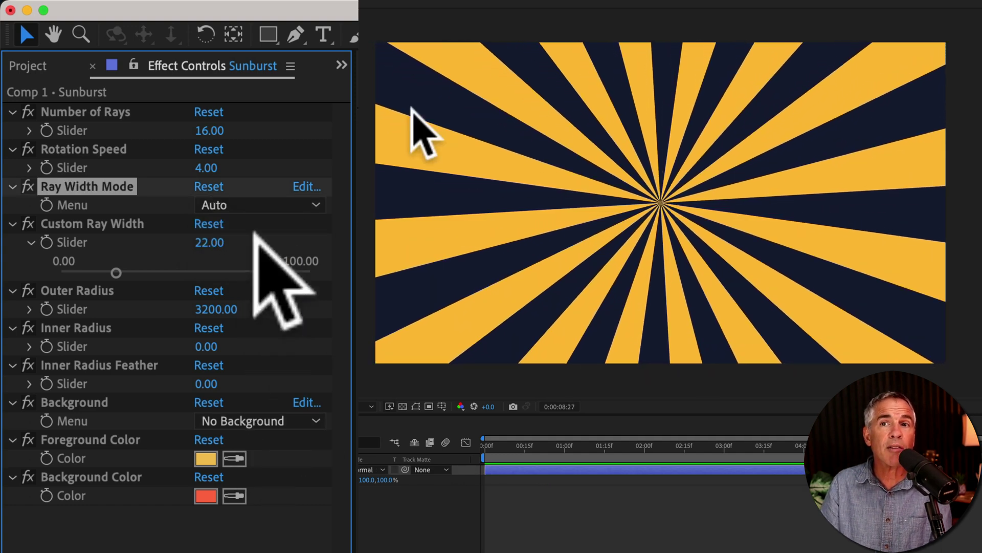
left_click(294, 205)
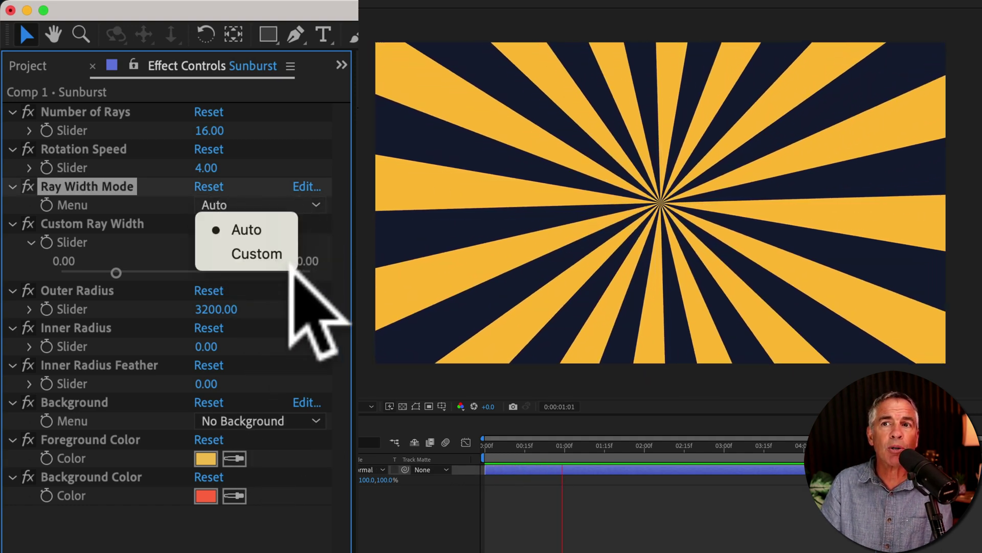
left_click(259, 253)
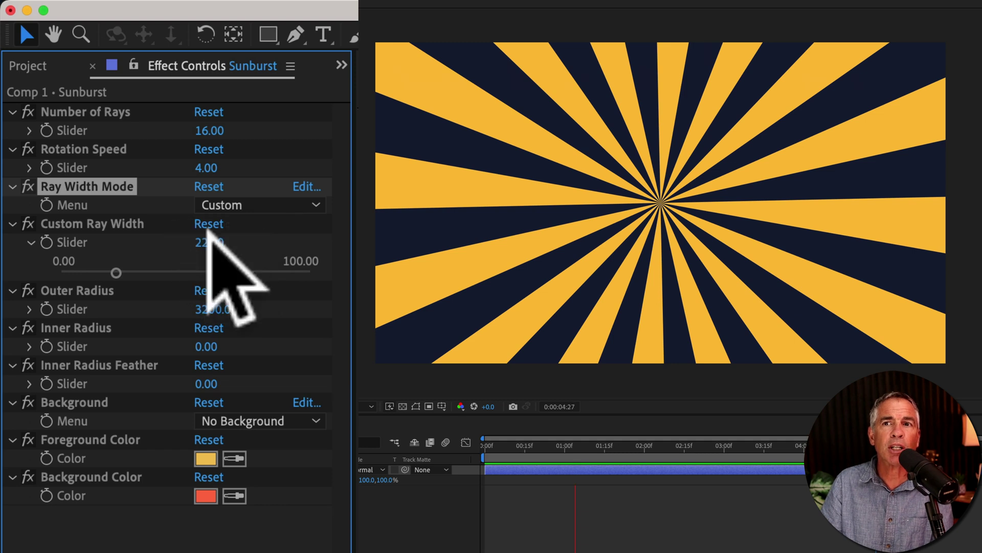
Try a Custom Ray Width of 5, then undo back to 22
left_click(209, 241)
type("5")
key("Return")
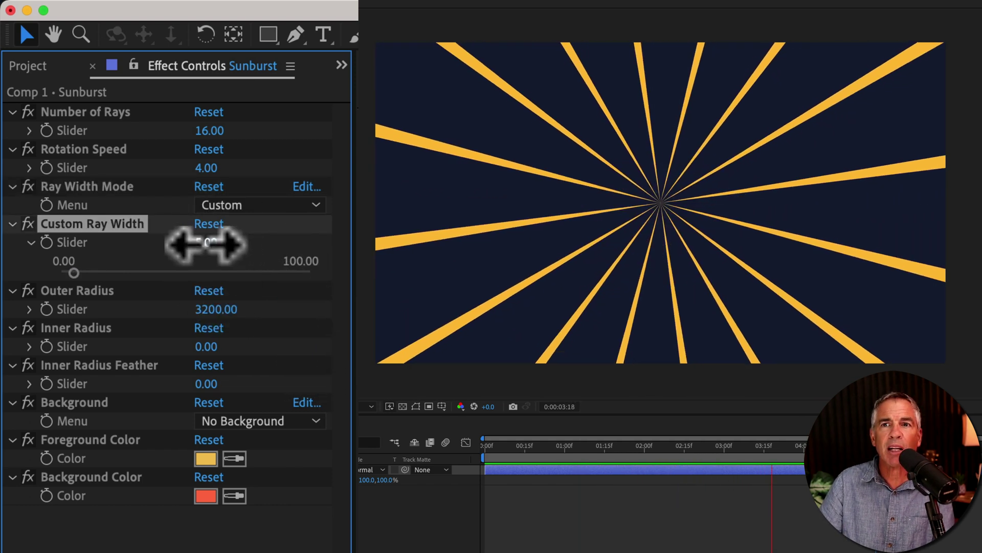
left_click(204, 242)
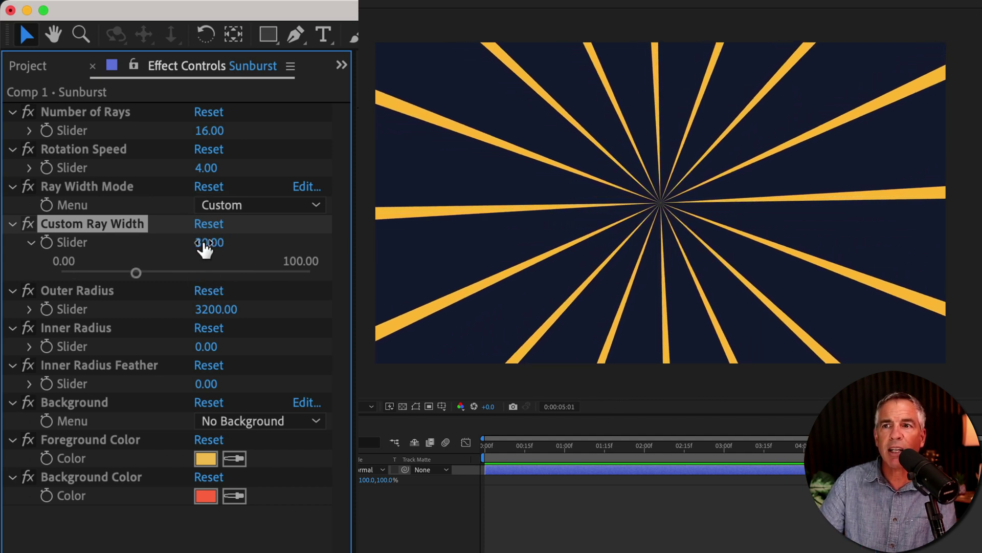
key("super+z")
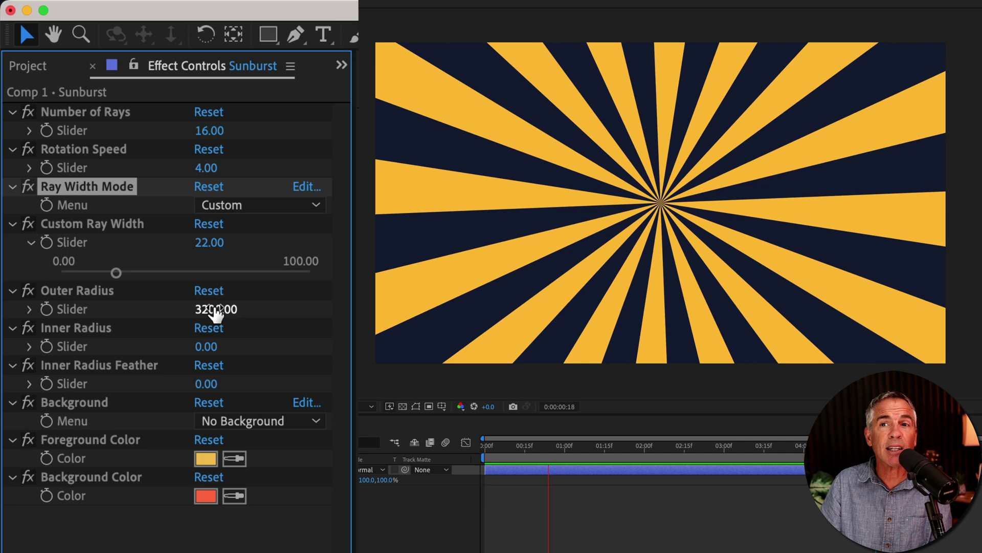
left_click(217, 310)
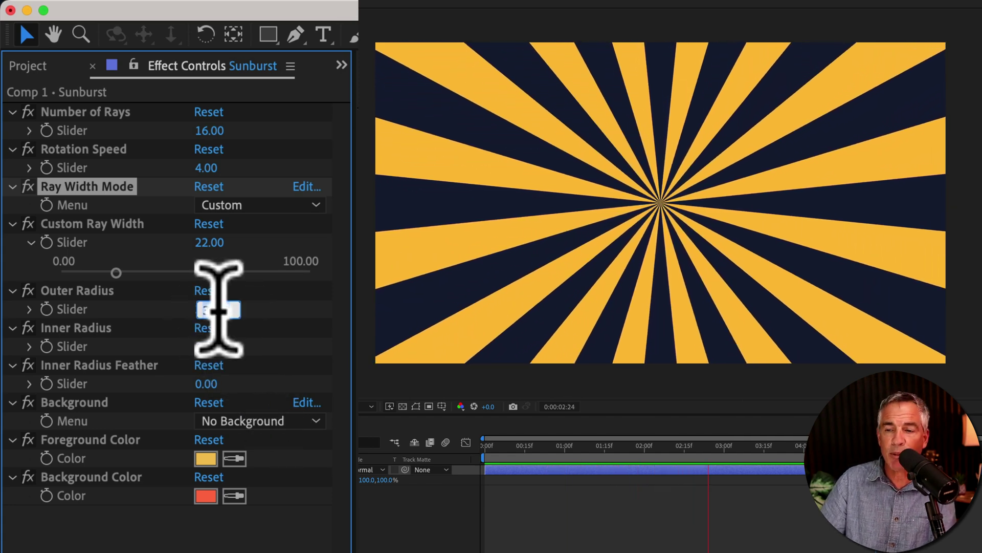
type("200")
key("Return")
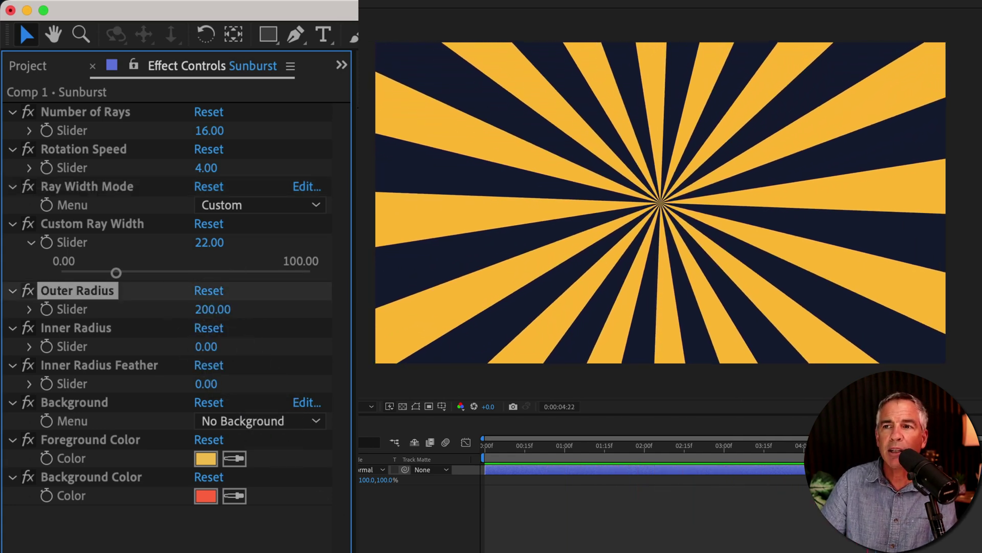
left_click(416, 551)
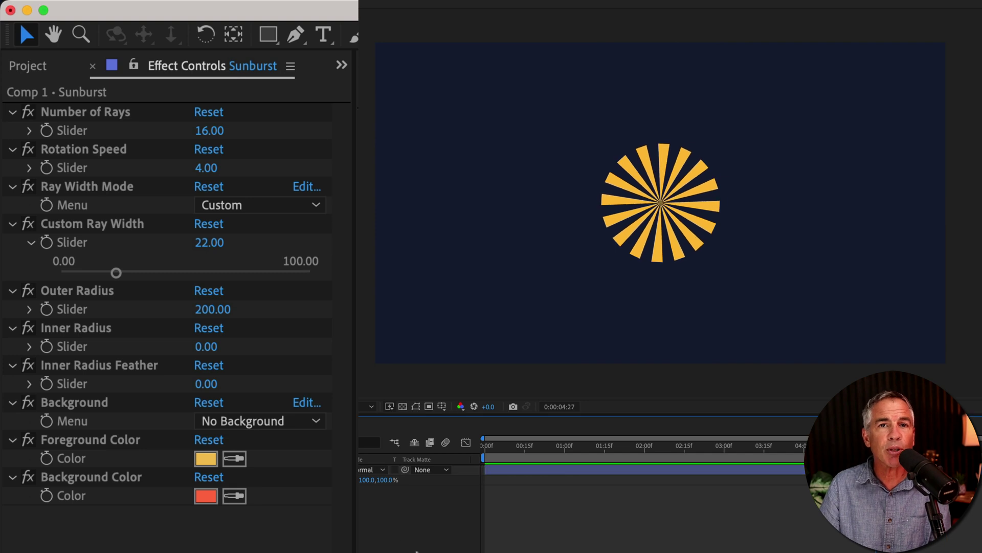
key("space")
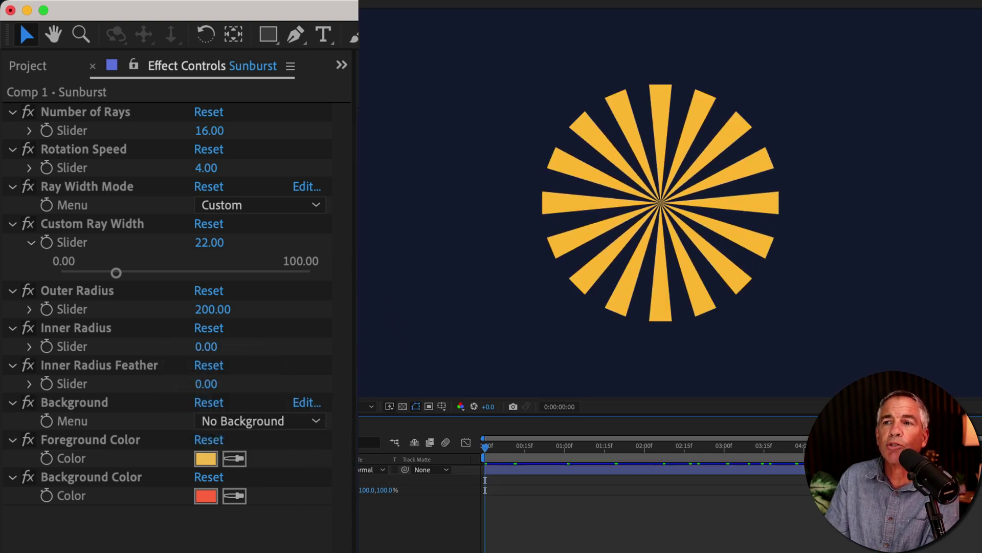
left_click(211, 346)
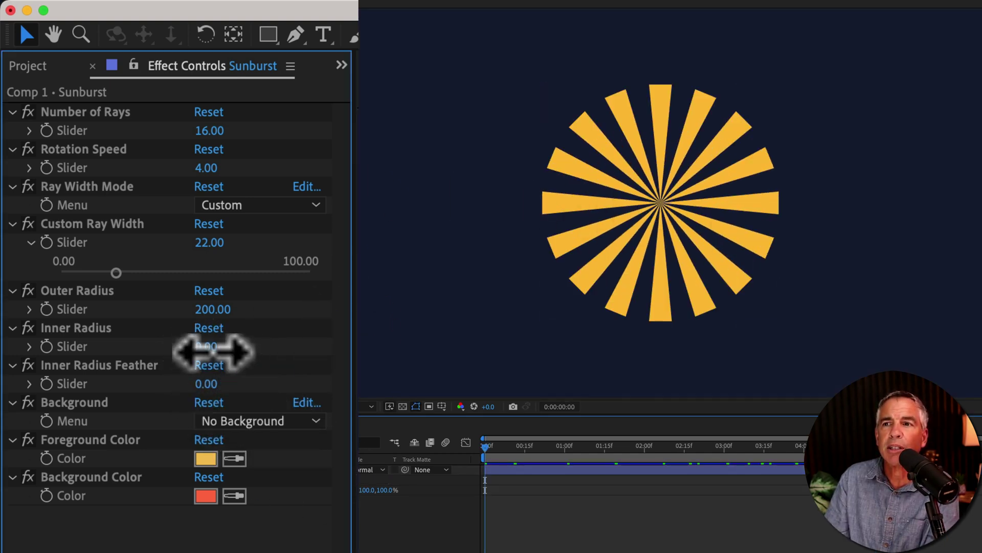
left_click_drag(230, 348, 254, 347)
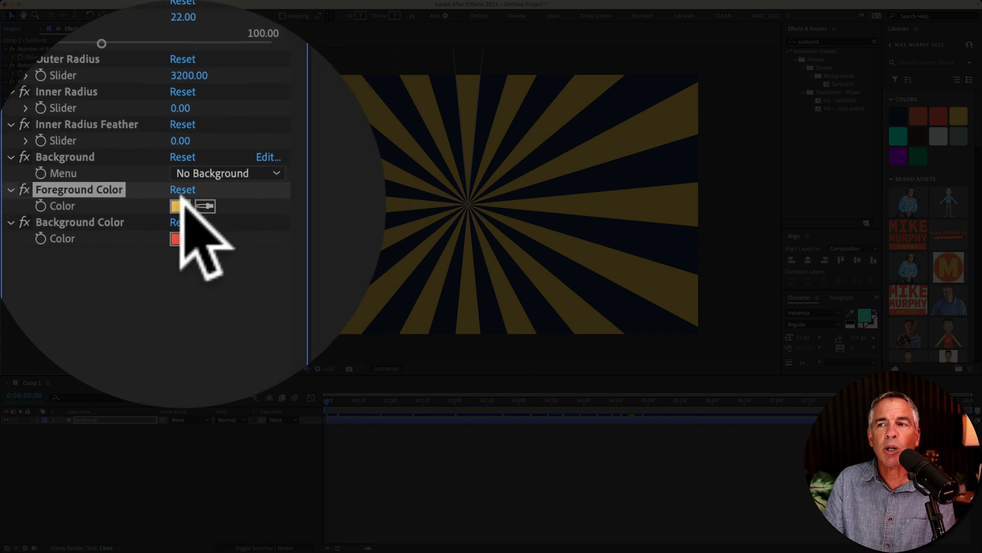
Sample the cyan library colour with the Foreground Color eyedropper for the rays
left_click(172, 206)
left_click(591, 236)
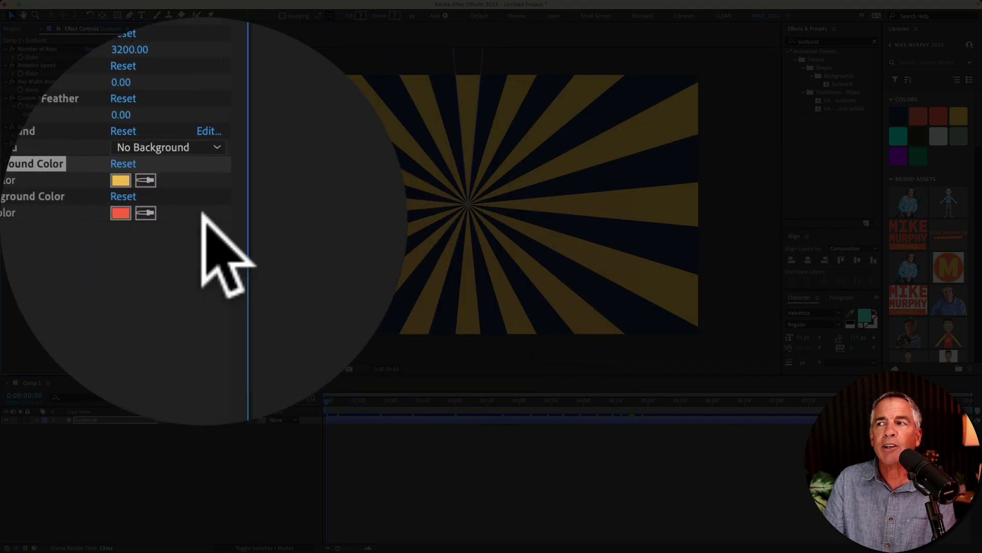
left_click(102, 201)
left_click(899, 135)
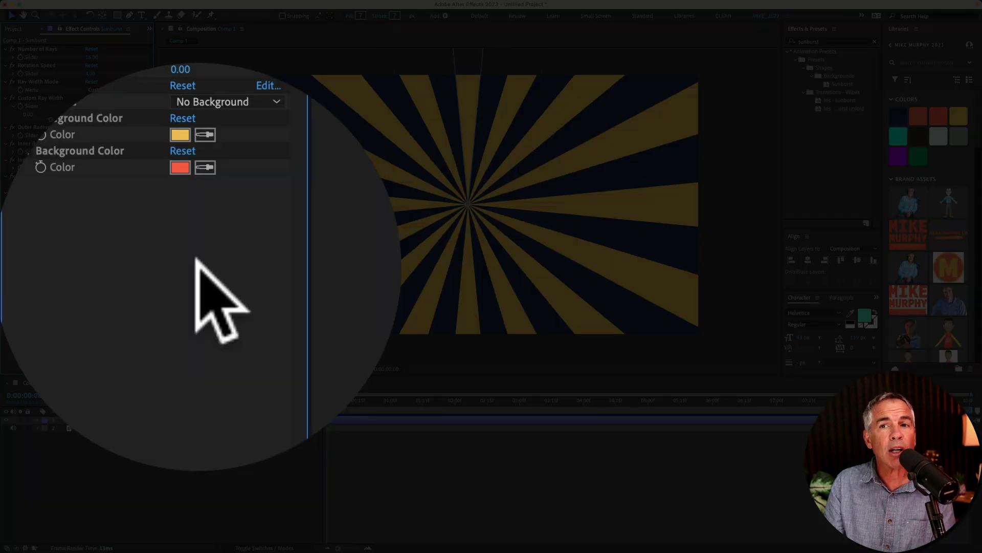
left_click(97, 204)
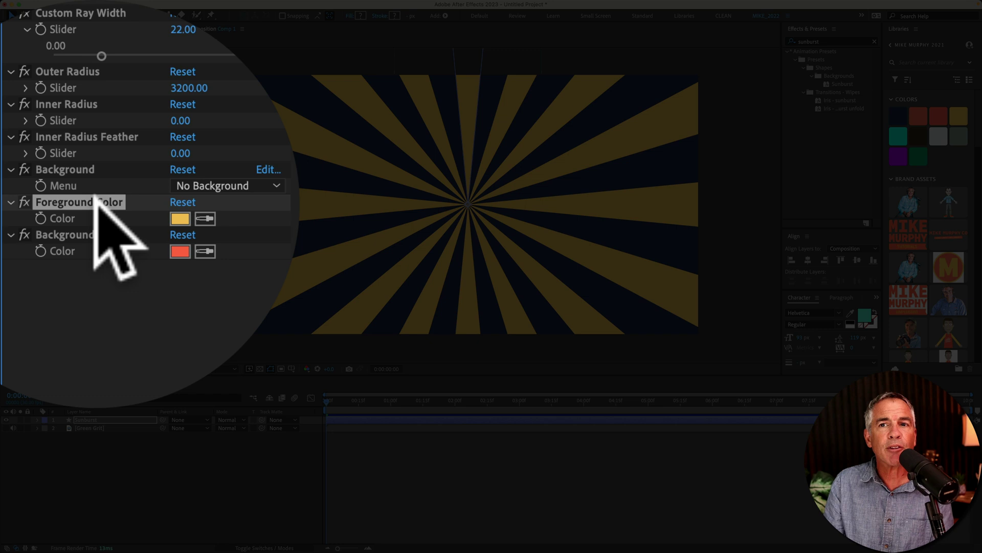
Set Background to With Background Color, filling the gaps between rays red-orange
left_click(134, 197)
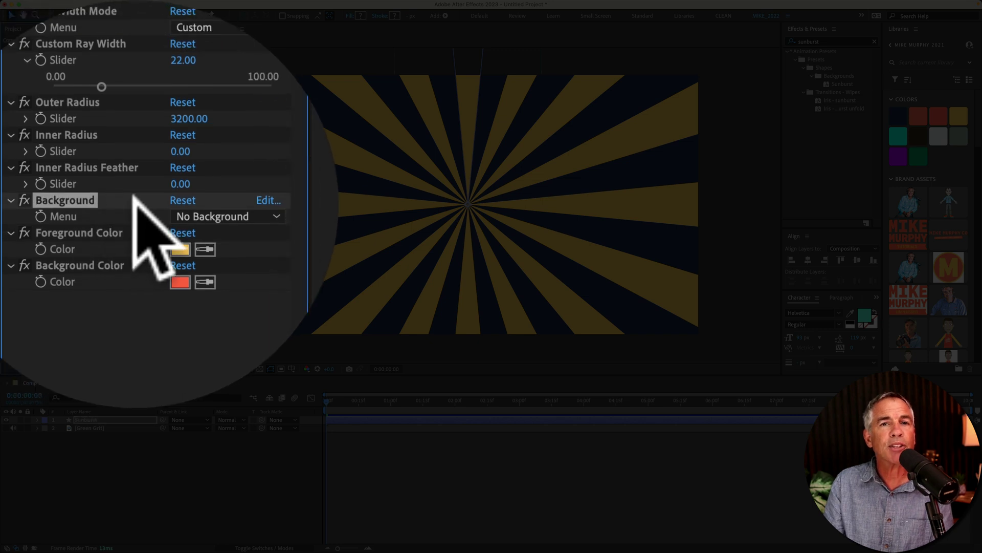
left_click(205, 203)
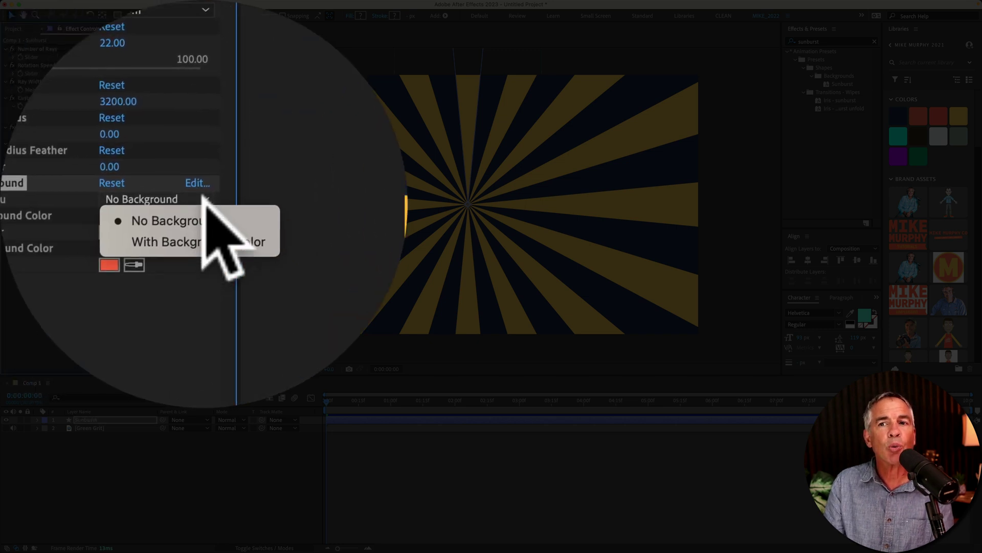
left_click(205, 208)
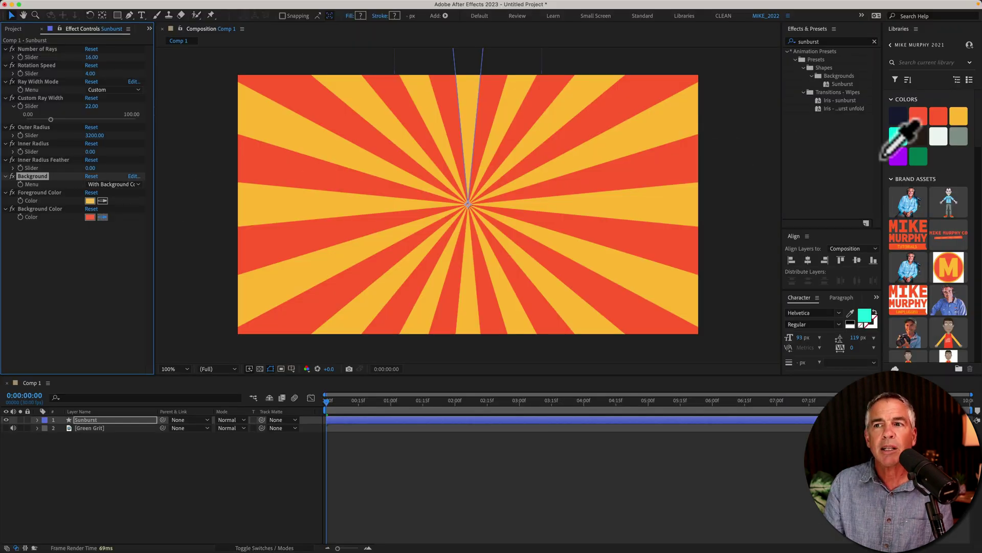
Sample cyan for the background colour and show the transparency grid behind the composition
left_click(894, 137)
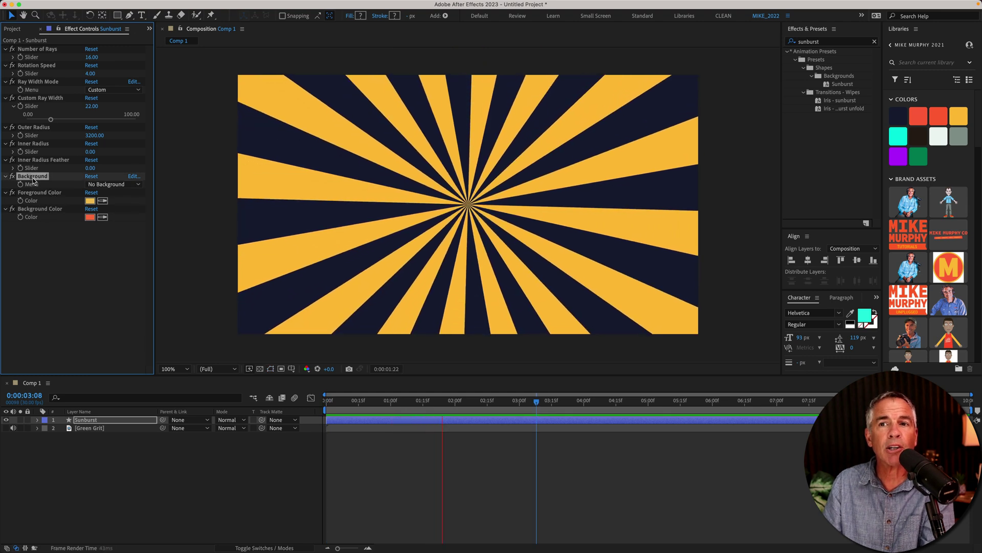
left_click(108, 183)
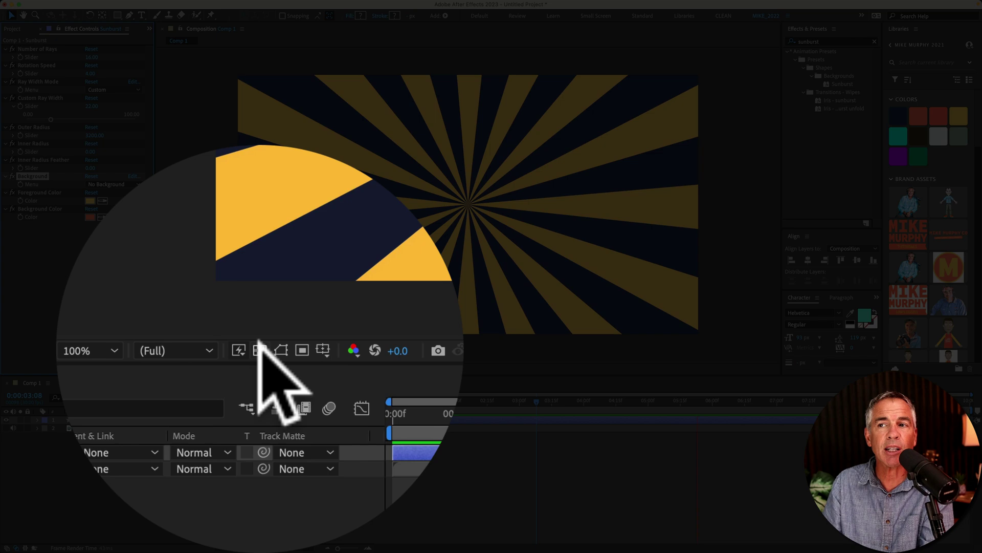
left_click(260, 349)
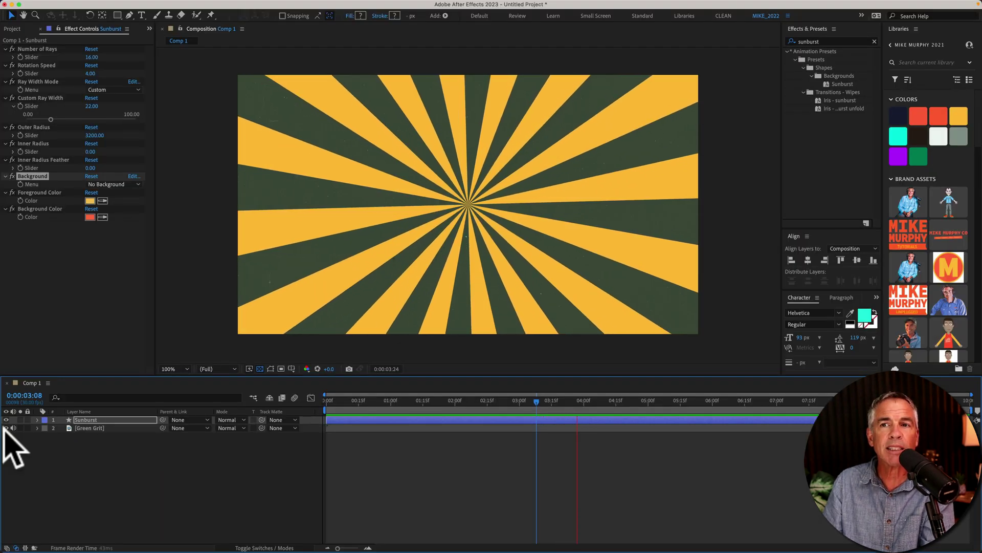
Set the background colour to dark navy, then switch Background to No Background
left_click(136, 184)
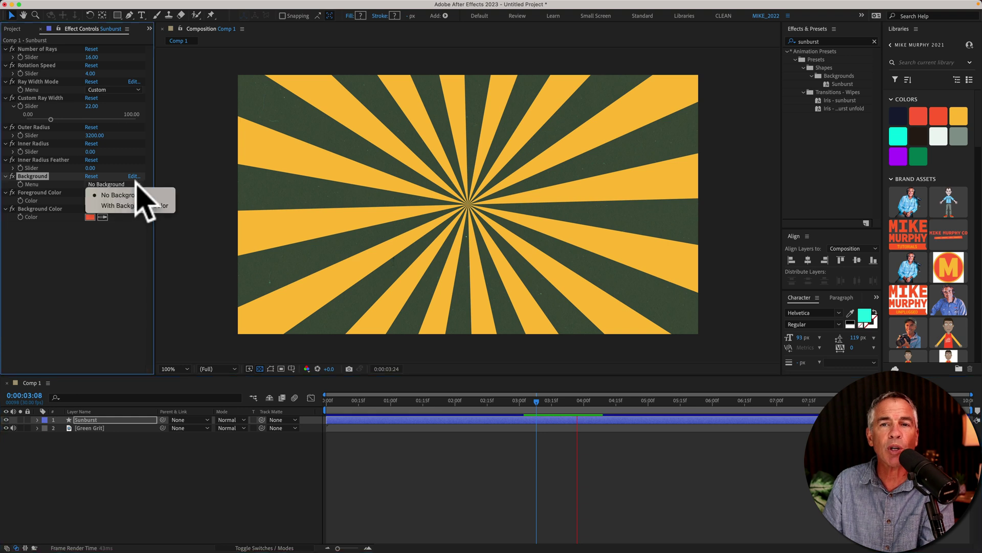
left_click(137, 203)
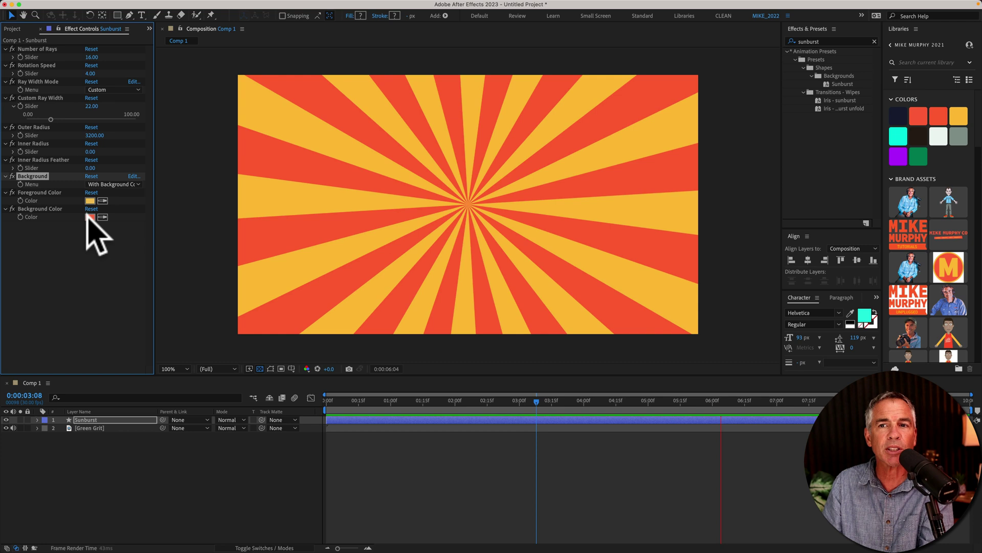
left_click(103, 209)
left_click(899, 117)
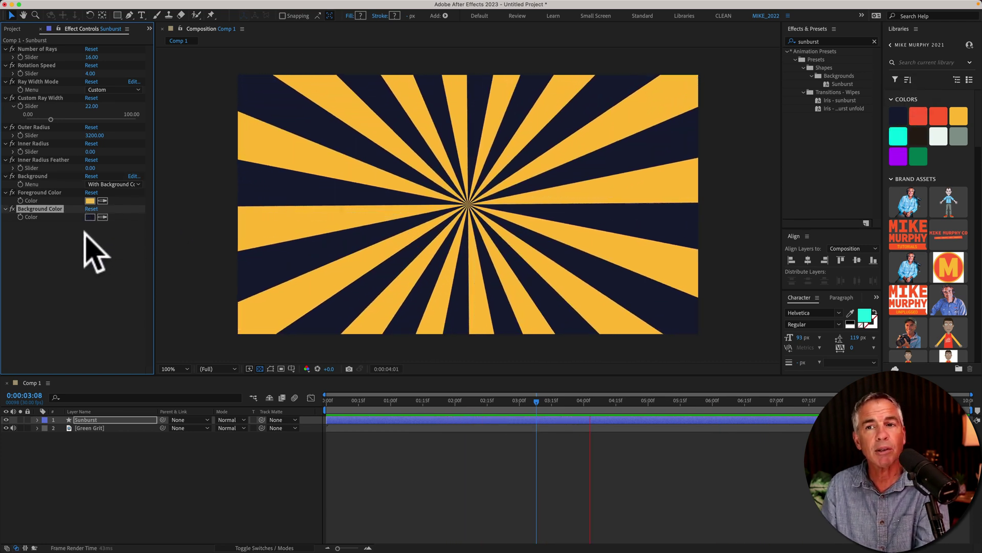
left_click(105, 185)
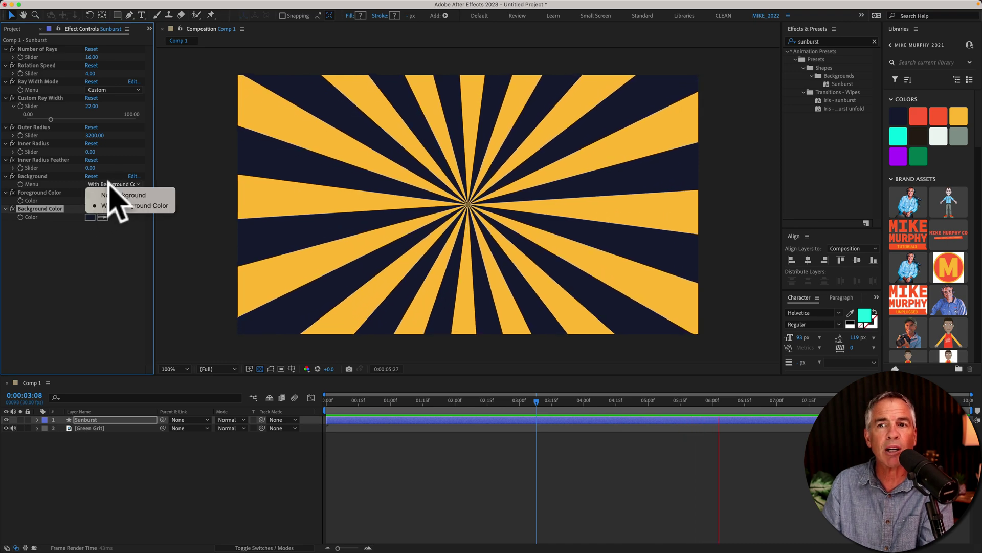
left_click(112, 198)
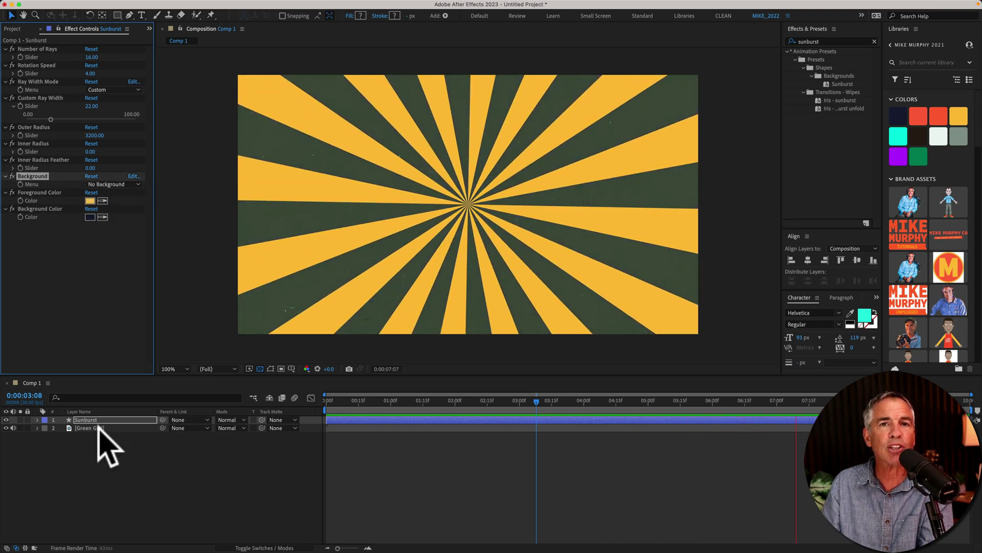